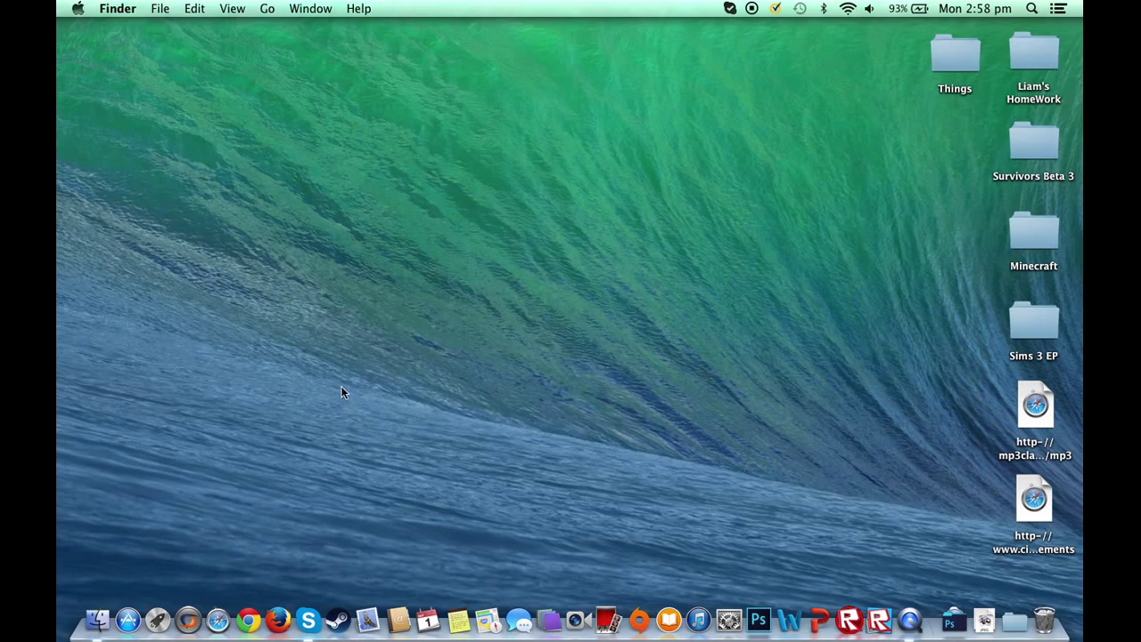
- Launch Chrome from the Dock and run a Google search for 'Paulthetall Robocraft'
click(247, 615)
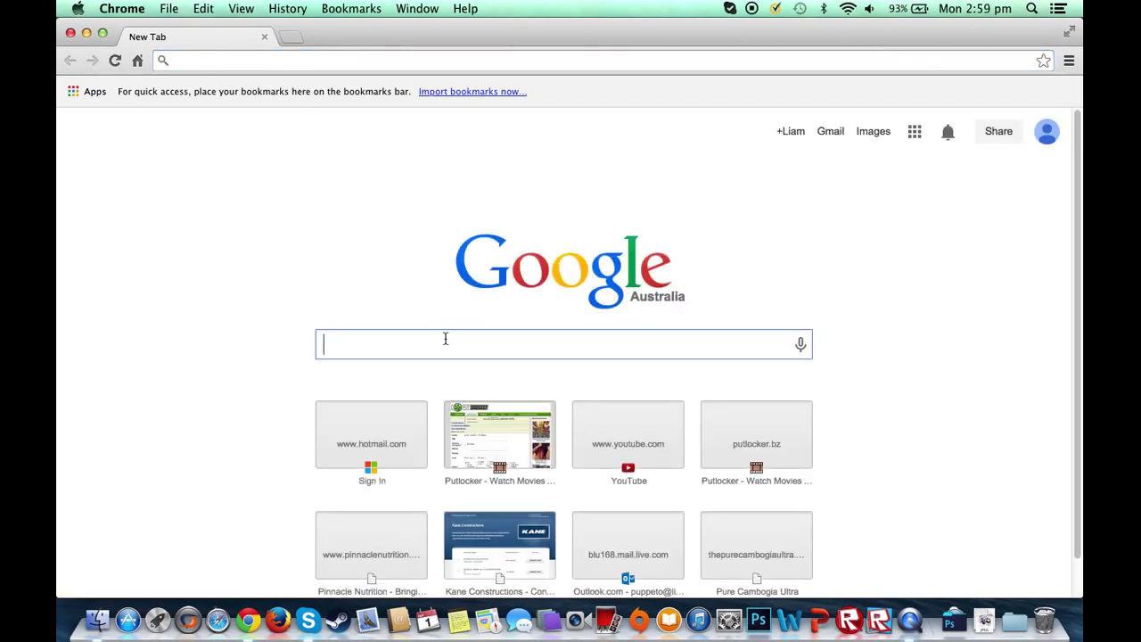
text(PU)
key(BackSpace)
key(BackSpace)
text(aul)
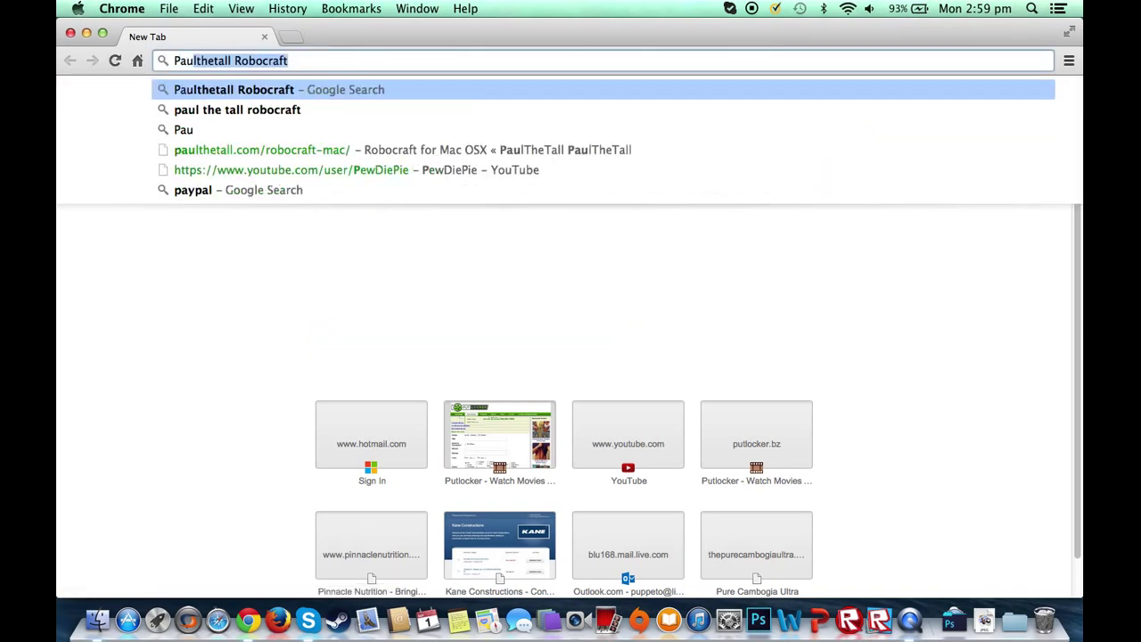
key(Escape)
key(Return)
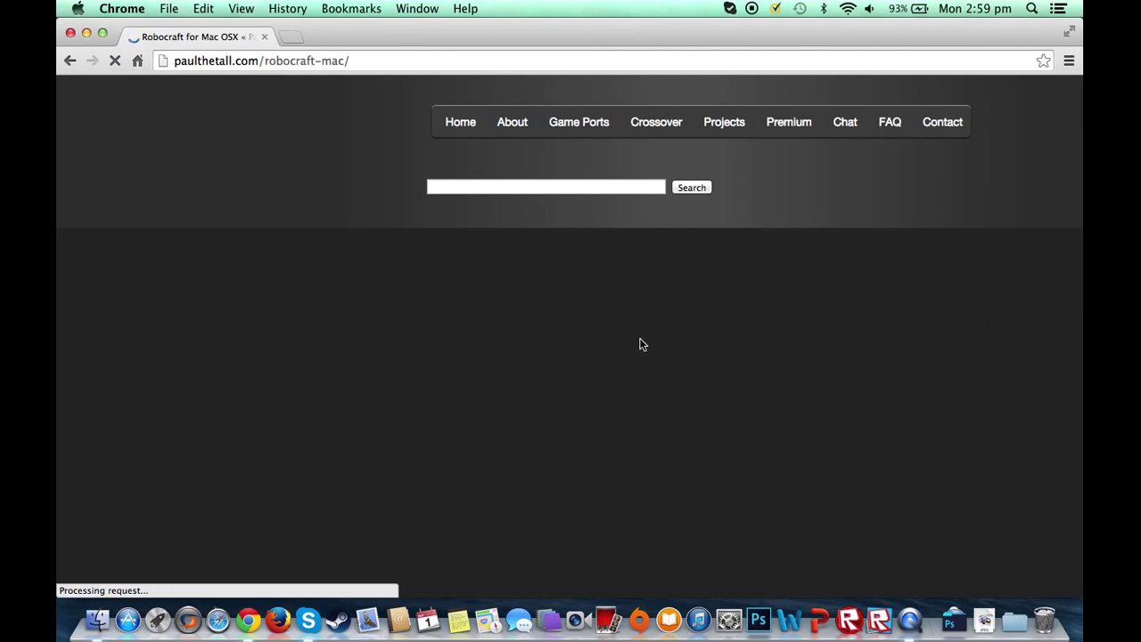
- Scroll the Robocraft for Mac OSX page down to its Game Details and Important!!! notes
scroll(863, 289, down, 2)
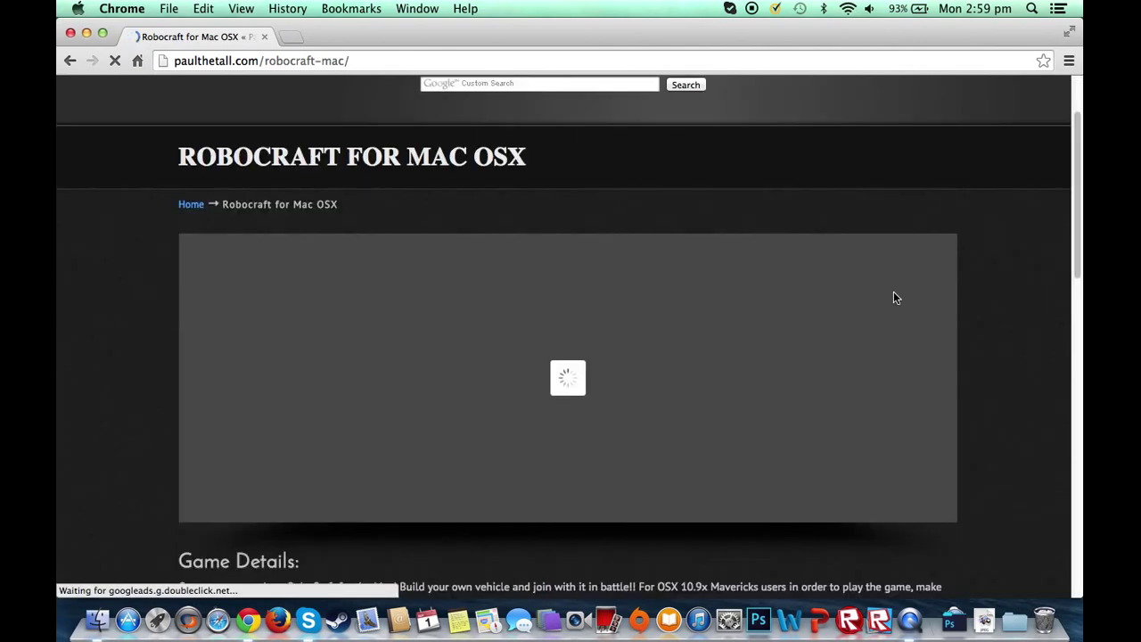
scroll(980, 303, down, 4)
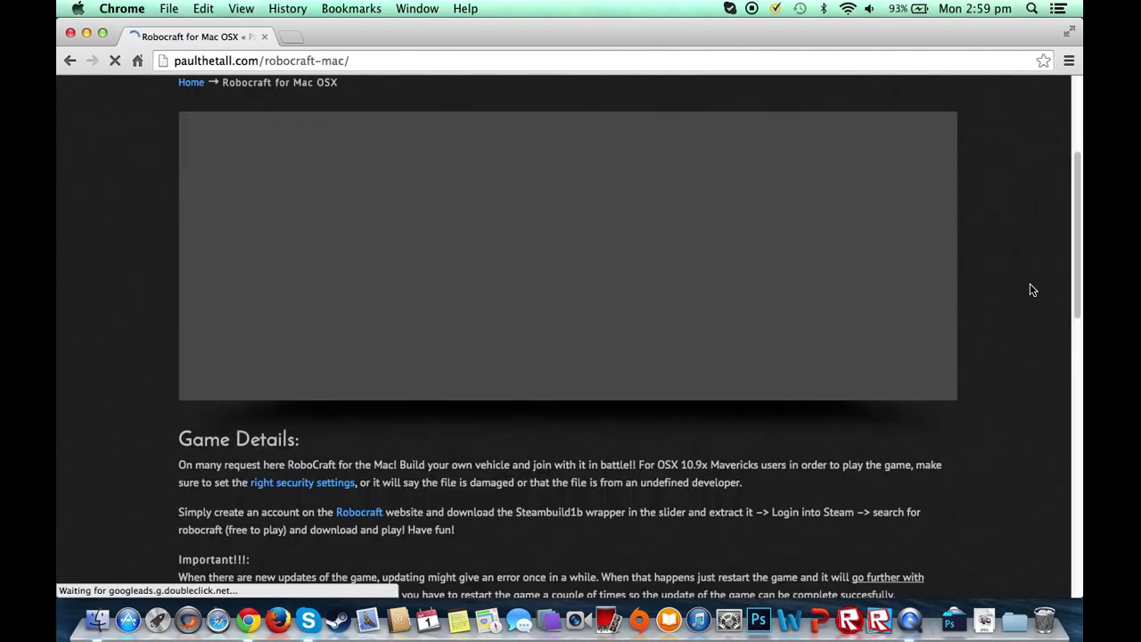
scroll(1025, 267, down, 3)
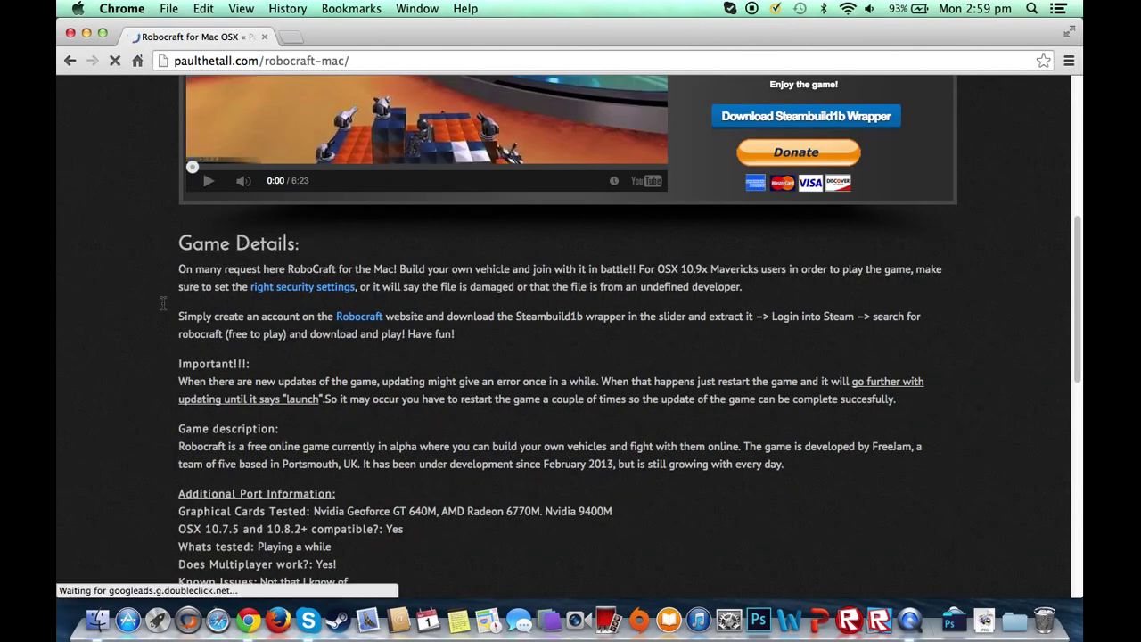
scroll(161, 336, down, 1)
drag(176, 340, 317, 341)
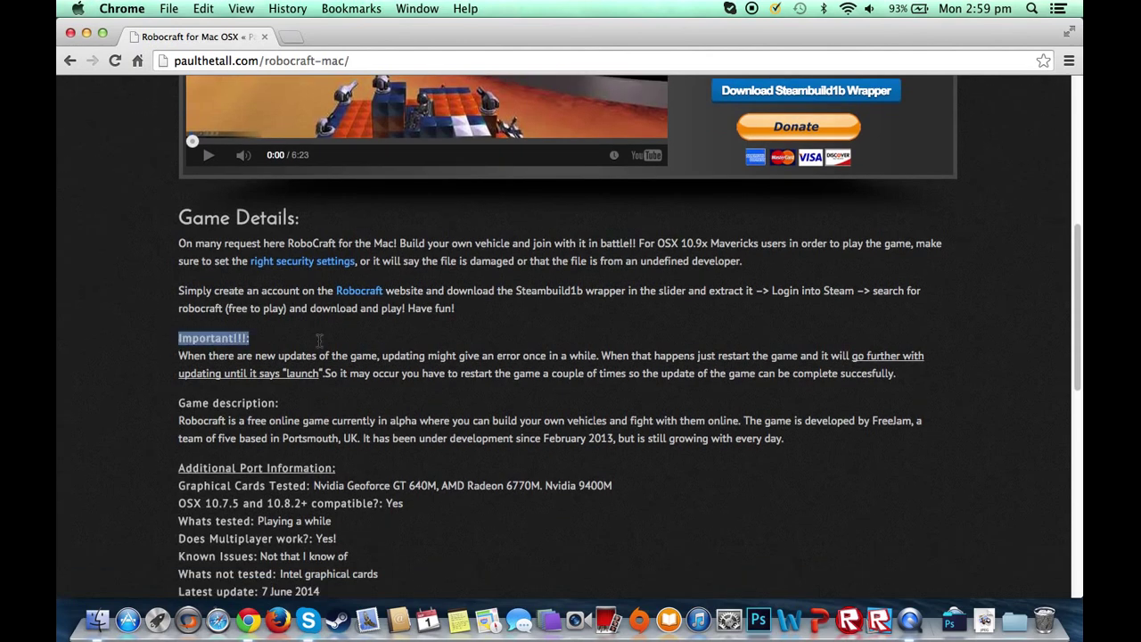
click(152, 334)
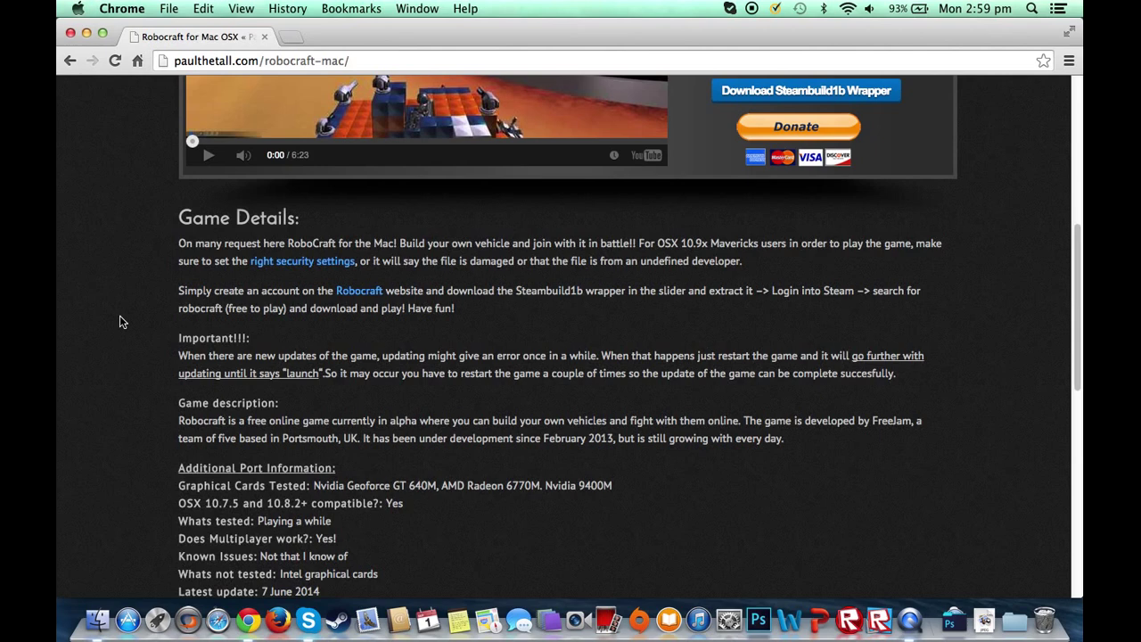
scroll(228, 365, up, 2)
scroll(227, 365, up, 3)
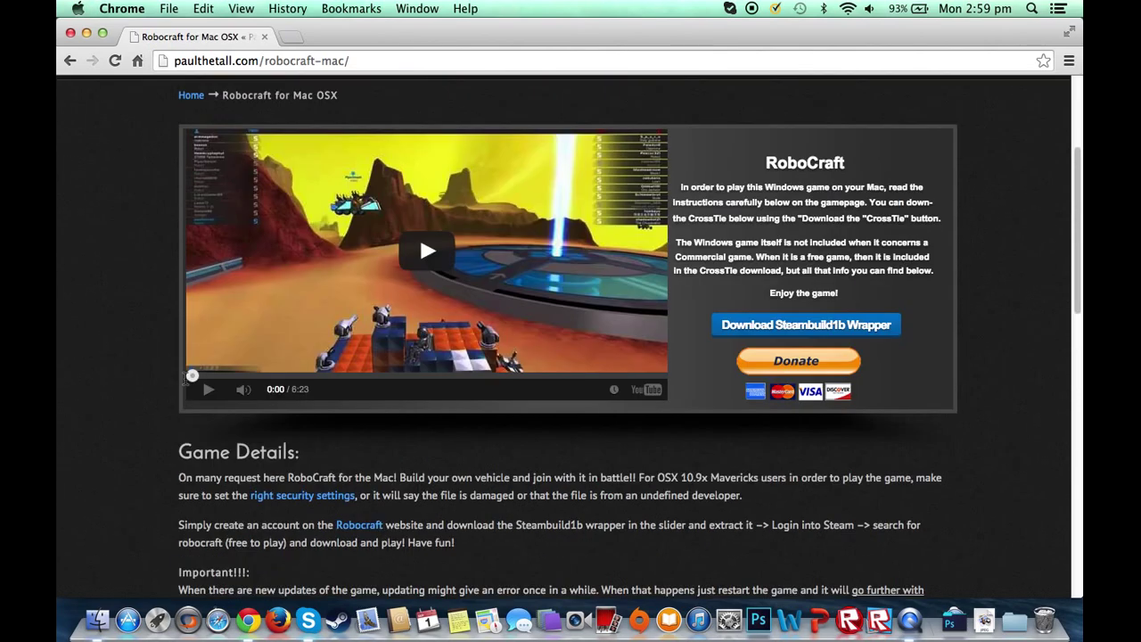
scroll(196, 375, down, 2)
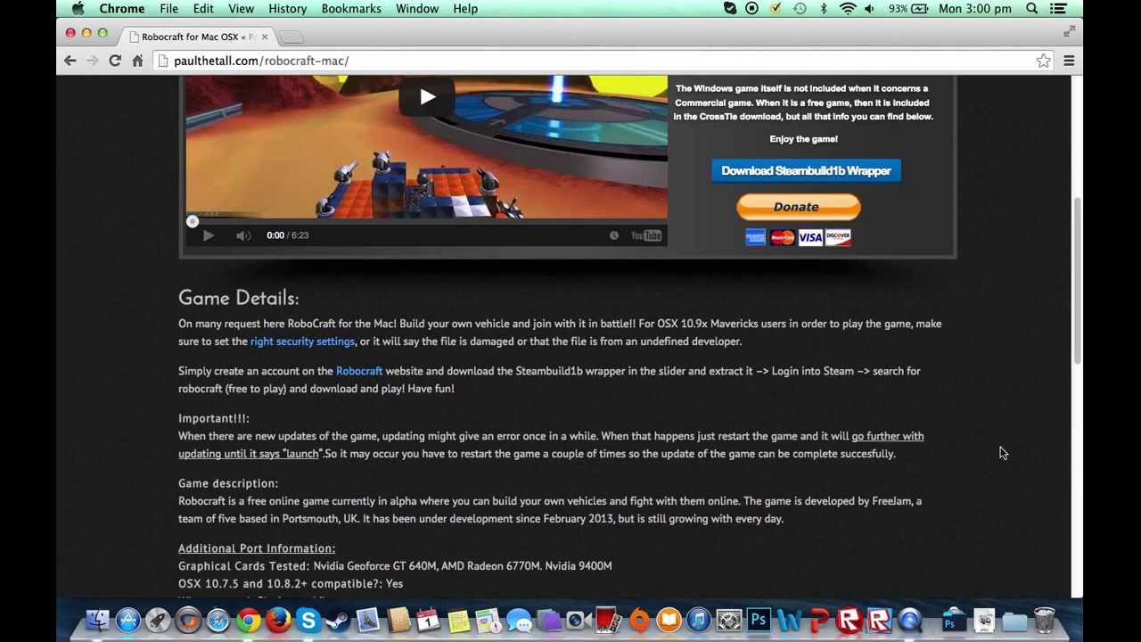
scroll(955, 324, up, 2)
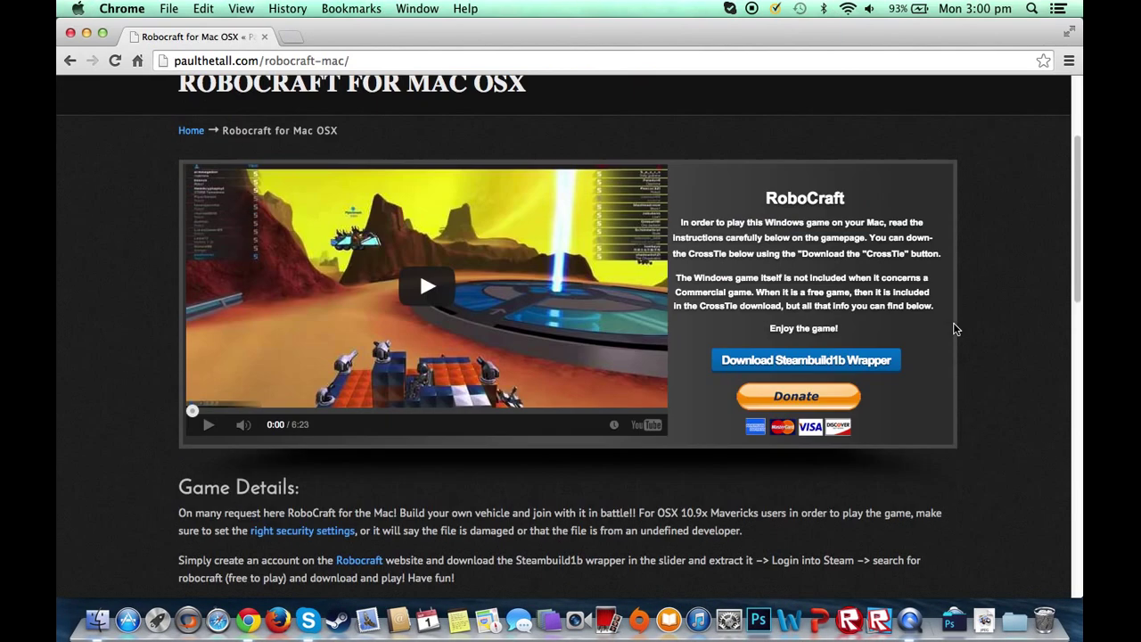
scroll(954, 325, down, 5)
scroll(954, 327, up, 1)
scroll(954, 329, up, 1)
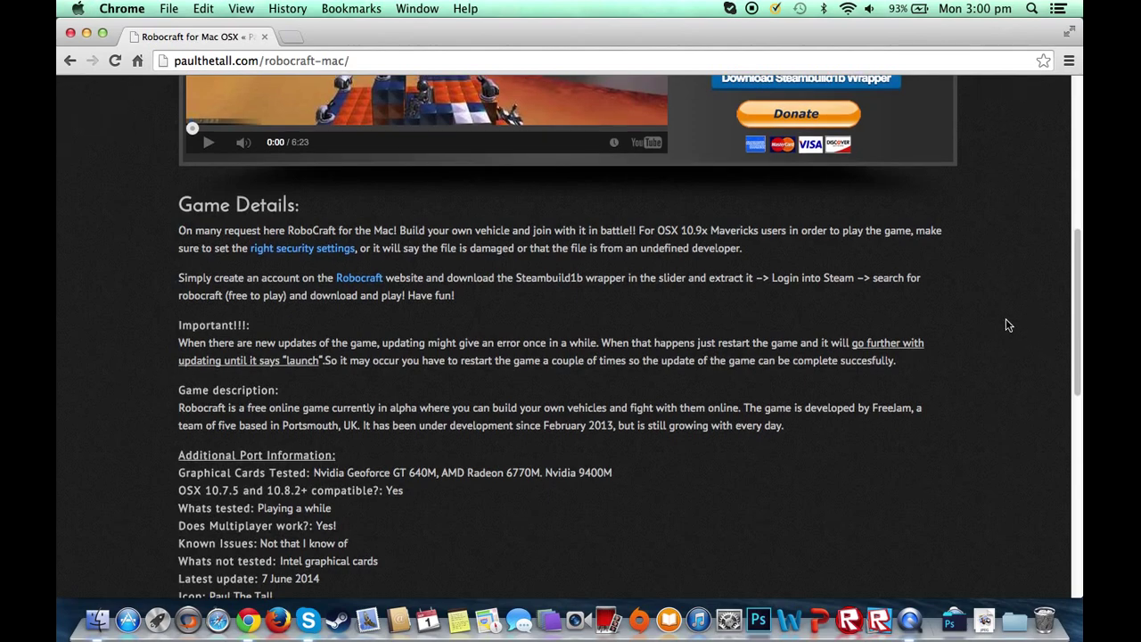
scroll(1005, 318, up, 1)
scroll(981, 290, up, 3)
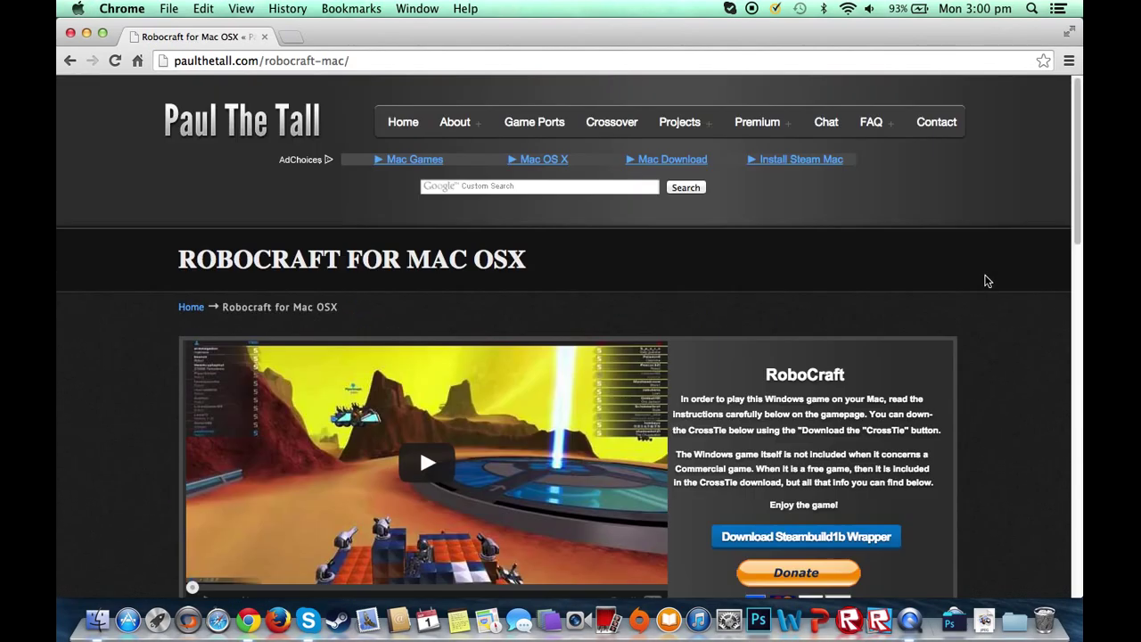
scroll(1016, 312, down, 1)
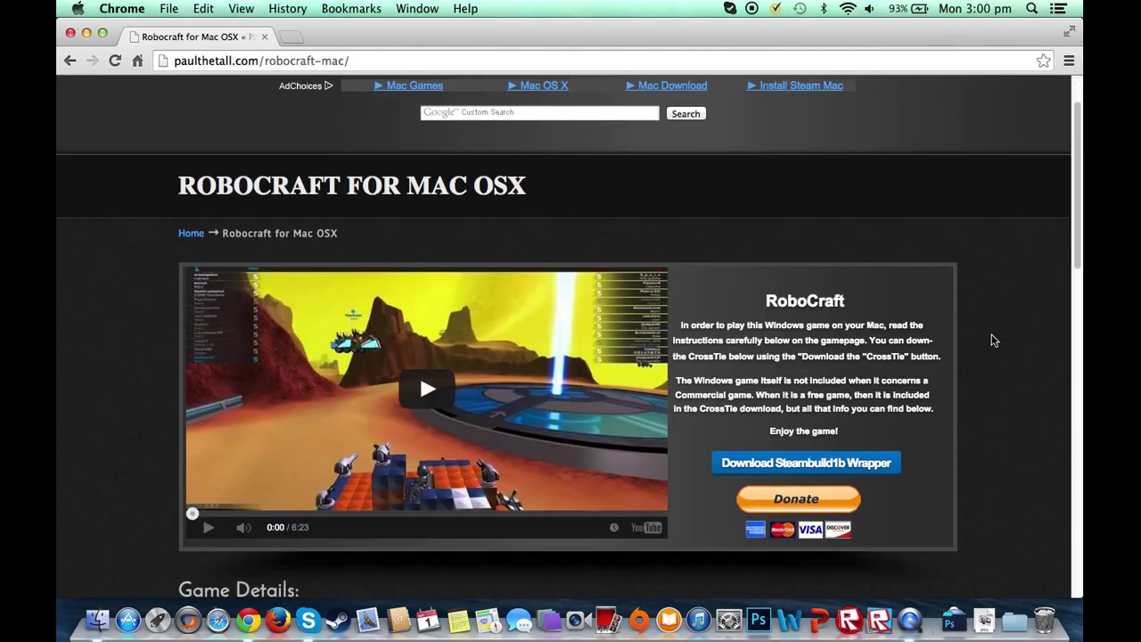
scroll(991, 339, down, 2)
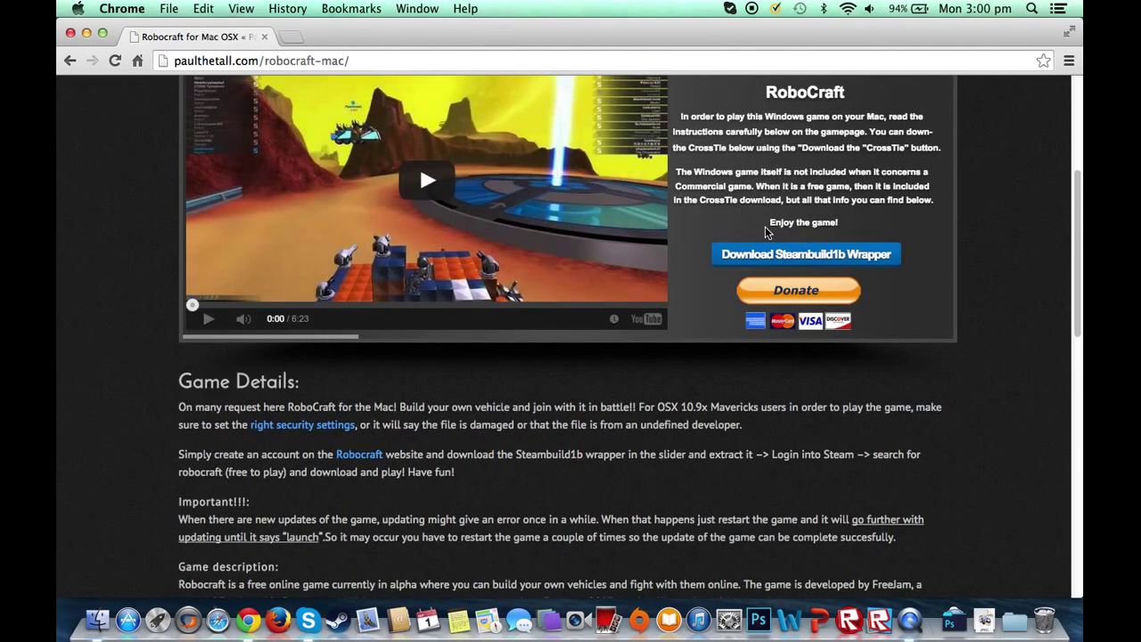
- Open the Steambuild1b wrapper FileFactory folder and toggle the Steam Build1.zip checkbox
click(778, 258)
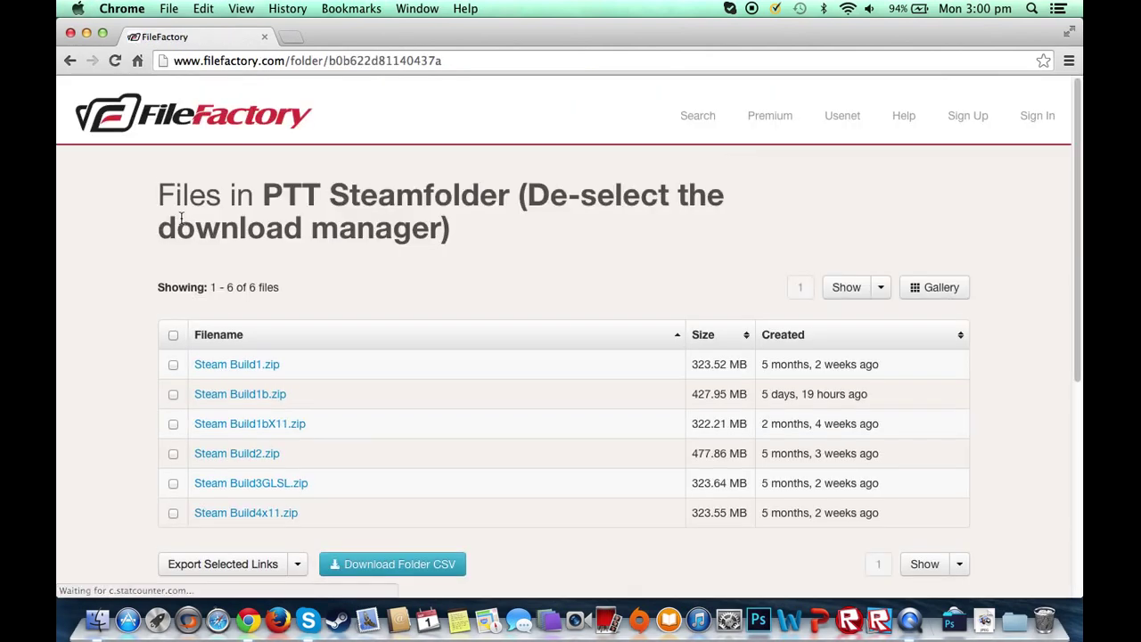
scroll(111, 287, down, 1)
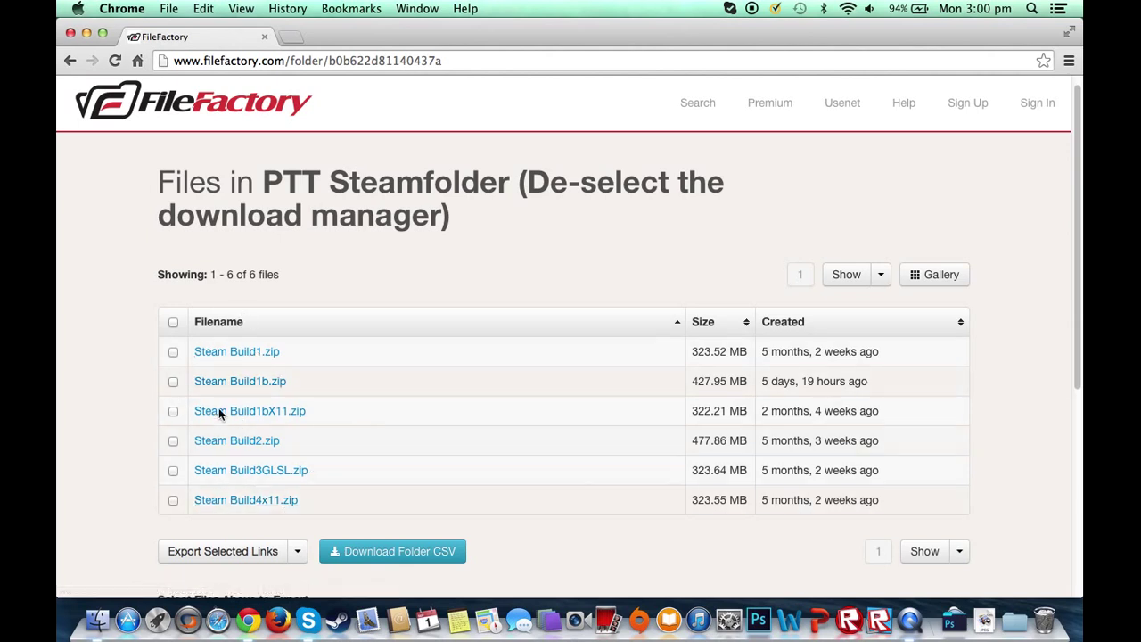
click(174, 353)
click(175, 357)
scroll(104, 315, down, 3)
click(175, 278)
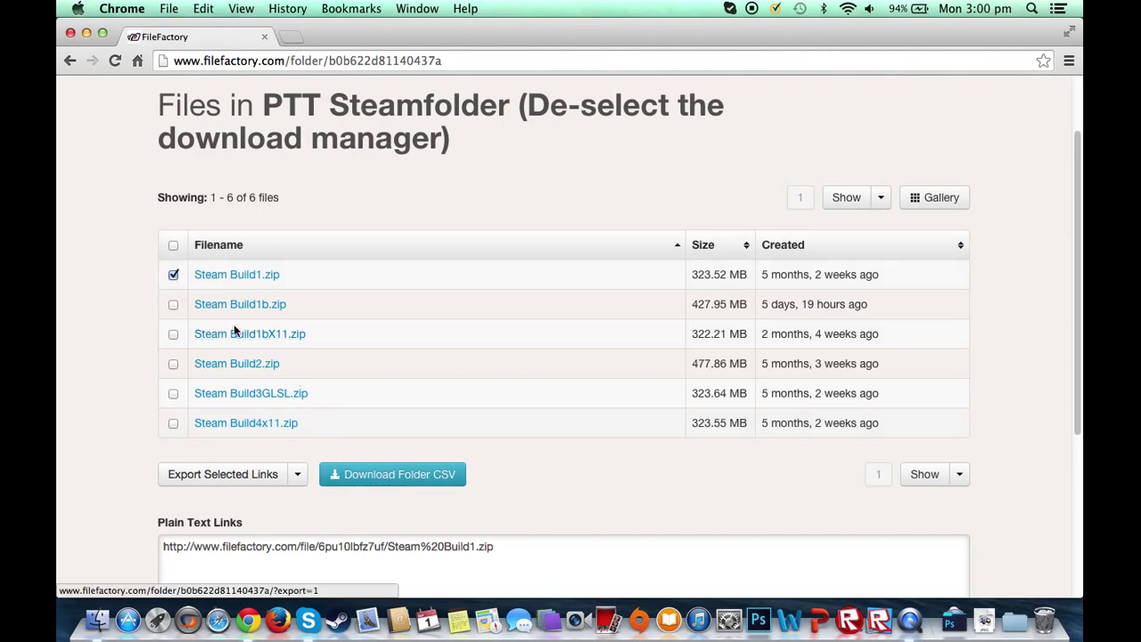
click(173, 274)
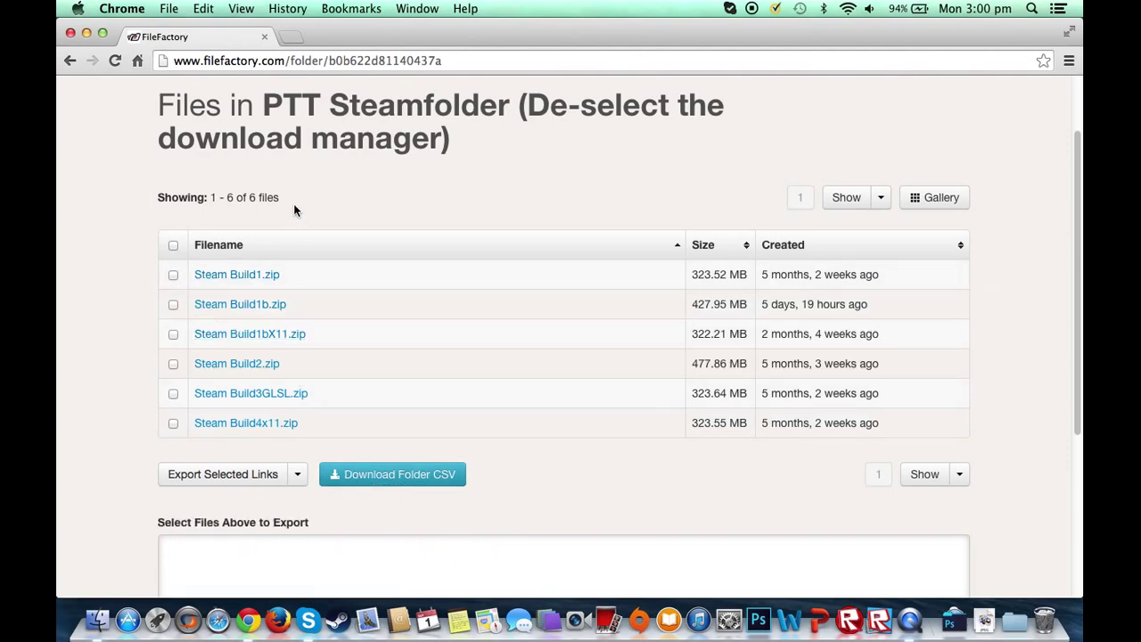
- Minimize Chrome, open Downloads in a new Finder window and reposition webplayer-mini.dmg
click(85, 31)
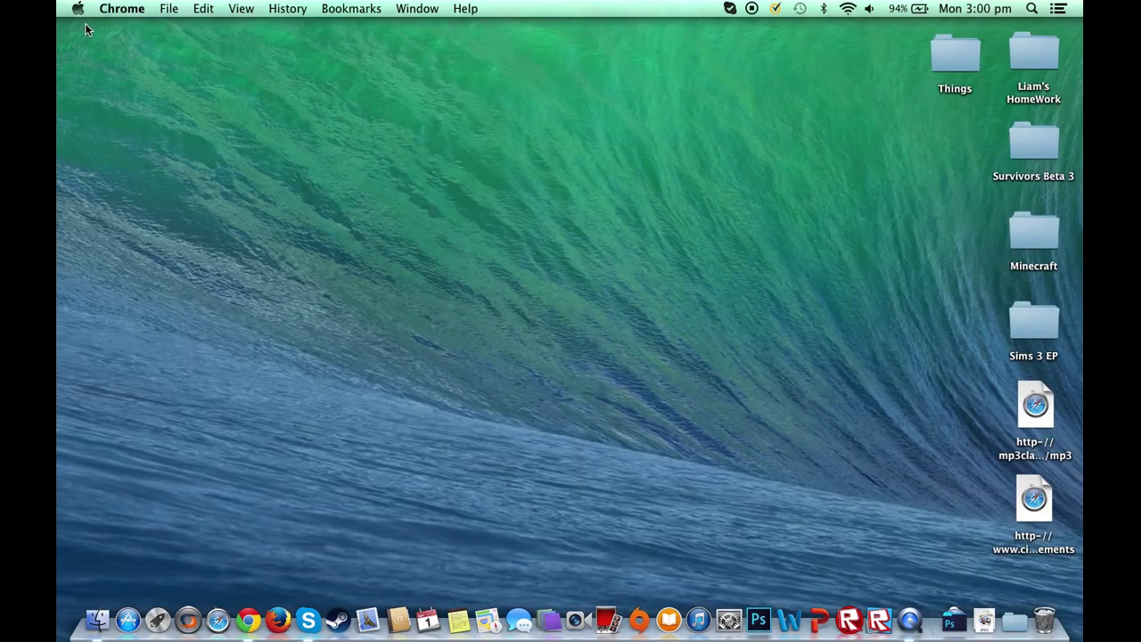
click(93, 31)
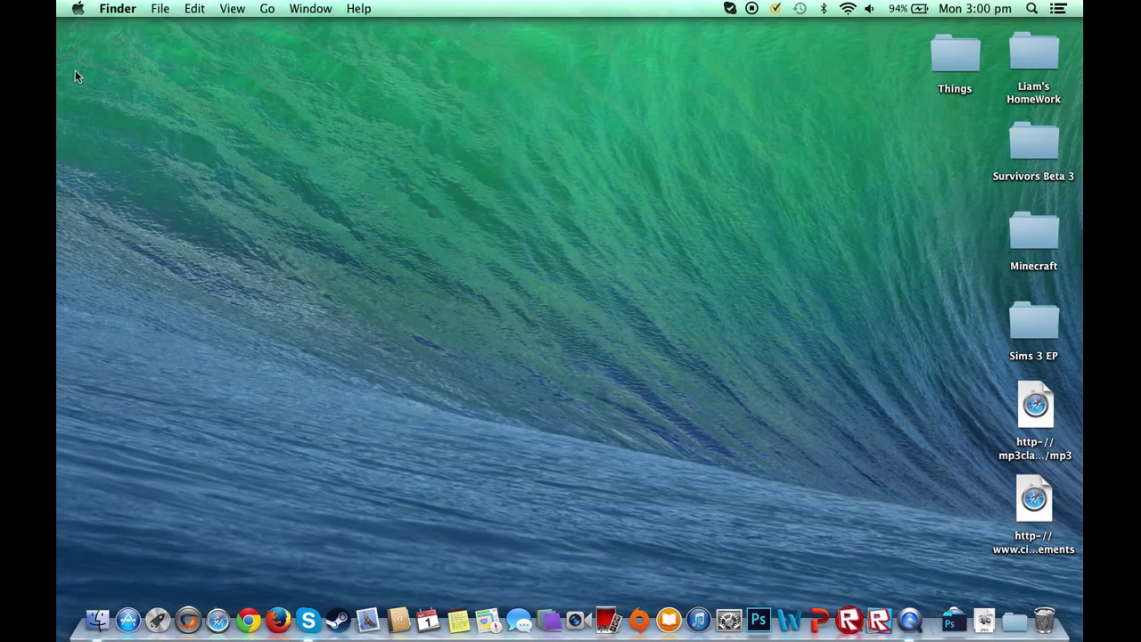
click(98, 615)
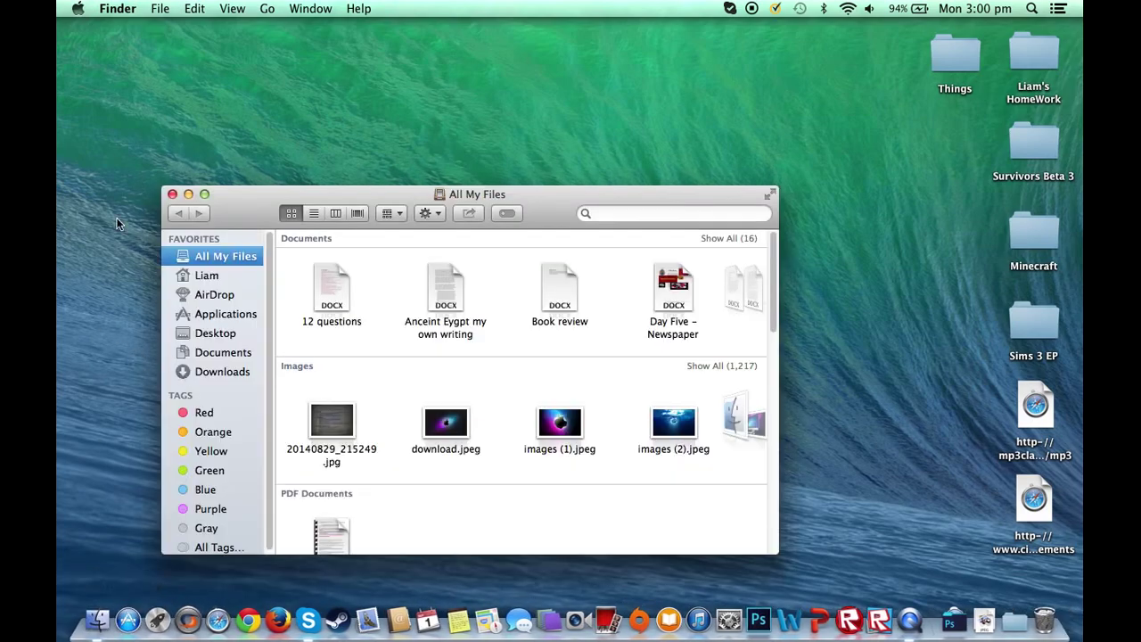
click(230, 372)
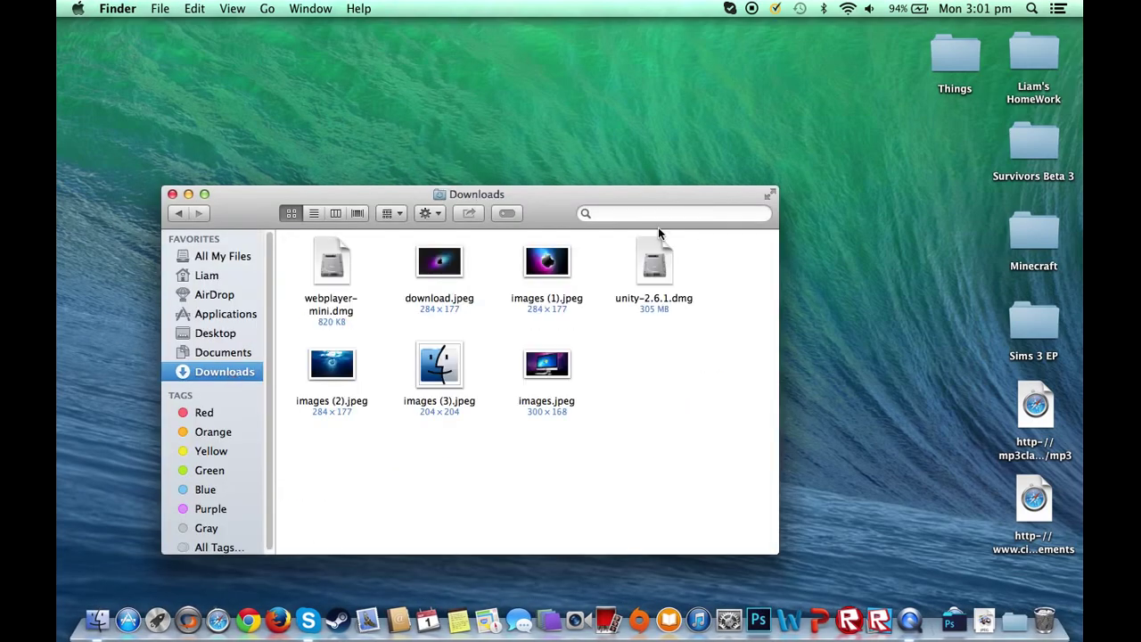
mouse_move(335, 260)
mouse_down()
mouse_move(680, 399)
mouse_move(673, 385)
mouse_move(354, 270)
mouse_up()
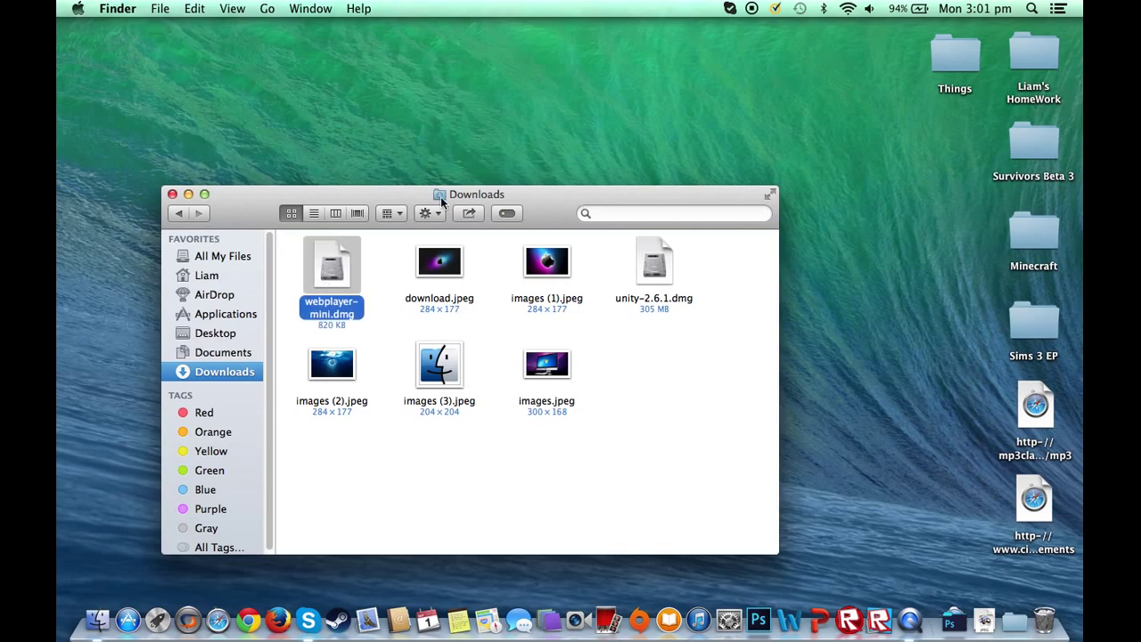
mouse_move(261, 206)
mouse_down()
mouse_move(377, 208)
mouse_move(321, 211)
mouse_move(280, 166)
mouse_up()
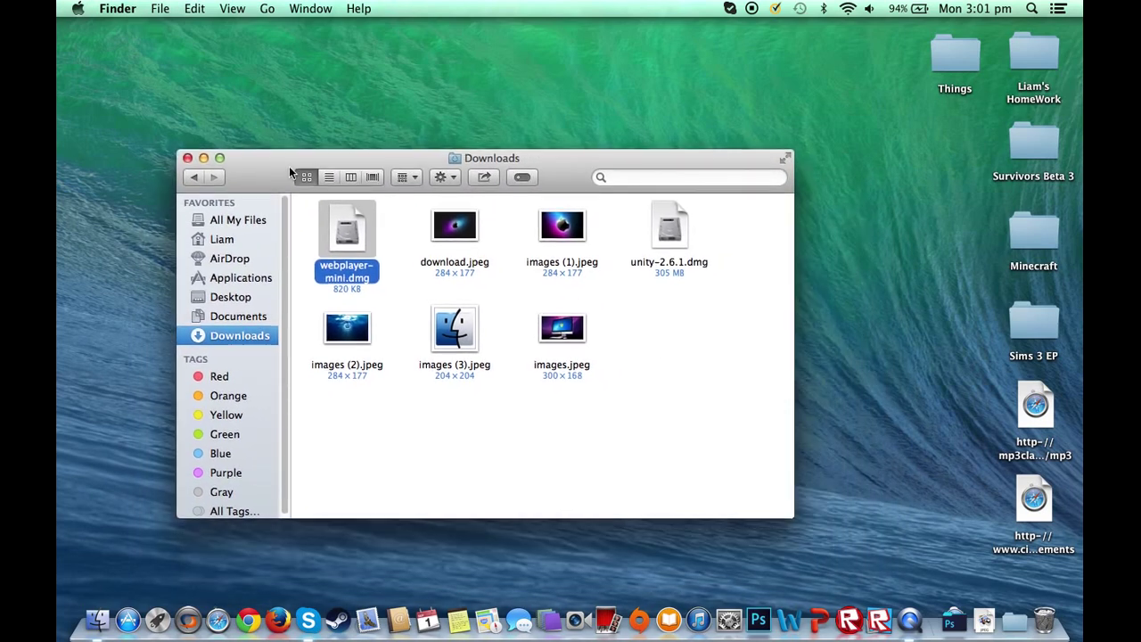
- Close the Downloads window and drag RoboCraft from Applications onto the desktop
click(187, 158)
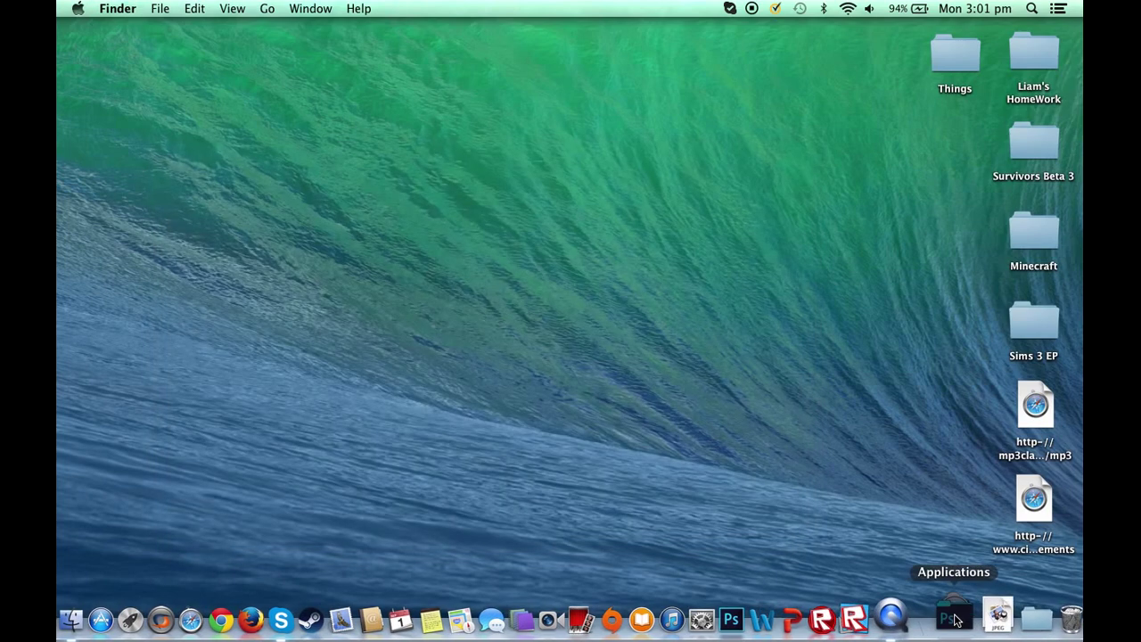
click(956, 619)
scroll(793, 321, down, 5)
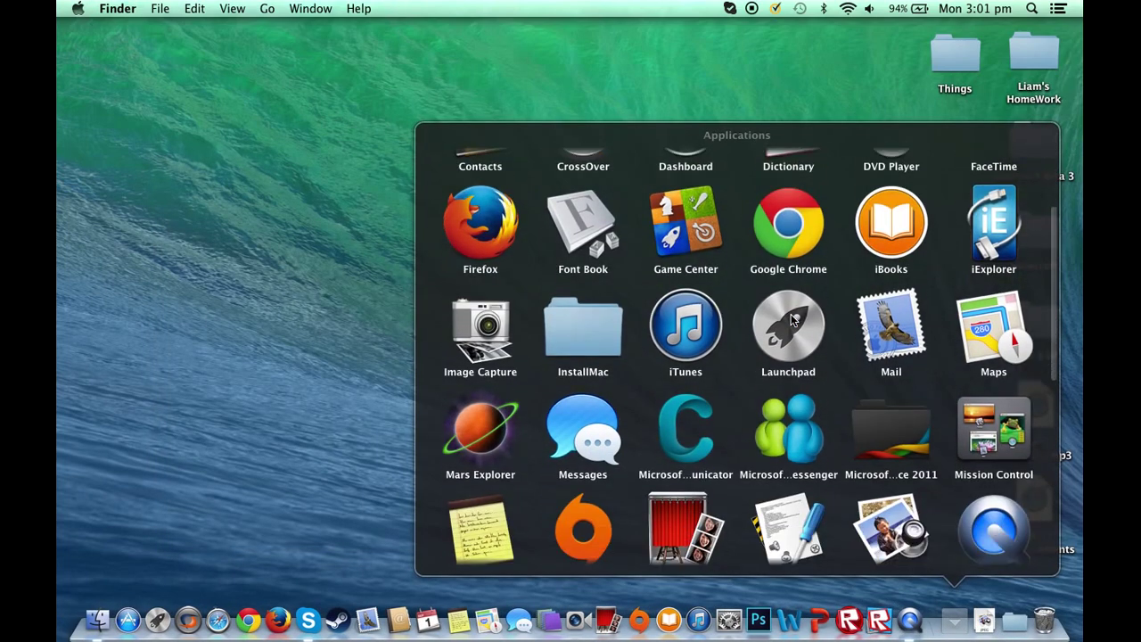
scroll(790, 321, down, 3)
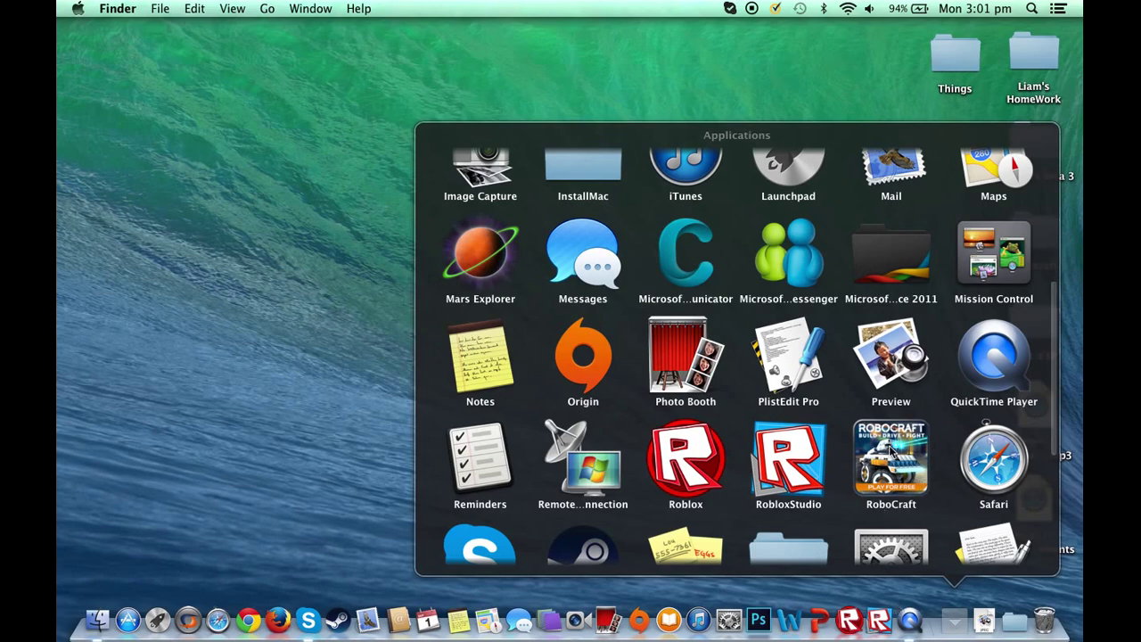
mouse_move(896, 445)
mouse_down()
mouse_move(911, 455)
mouse_move(941, 148)
mouse_move(969, 164)
mouse_move(929, 178)
mouse_move(938, 173)
mouse_up()
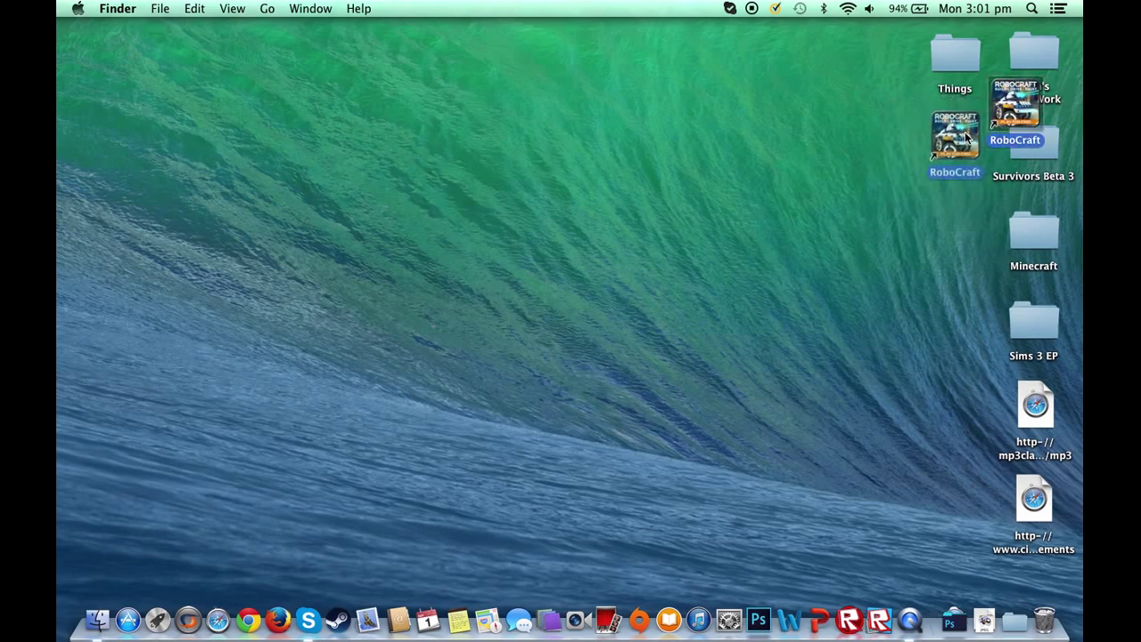
- Open RoboCraft through its desktop shortcut's context menu
click(838, 199)
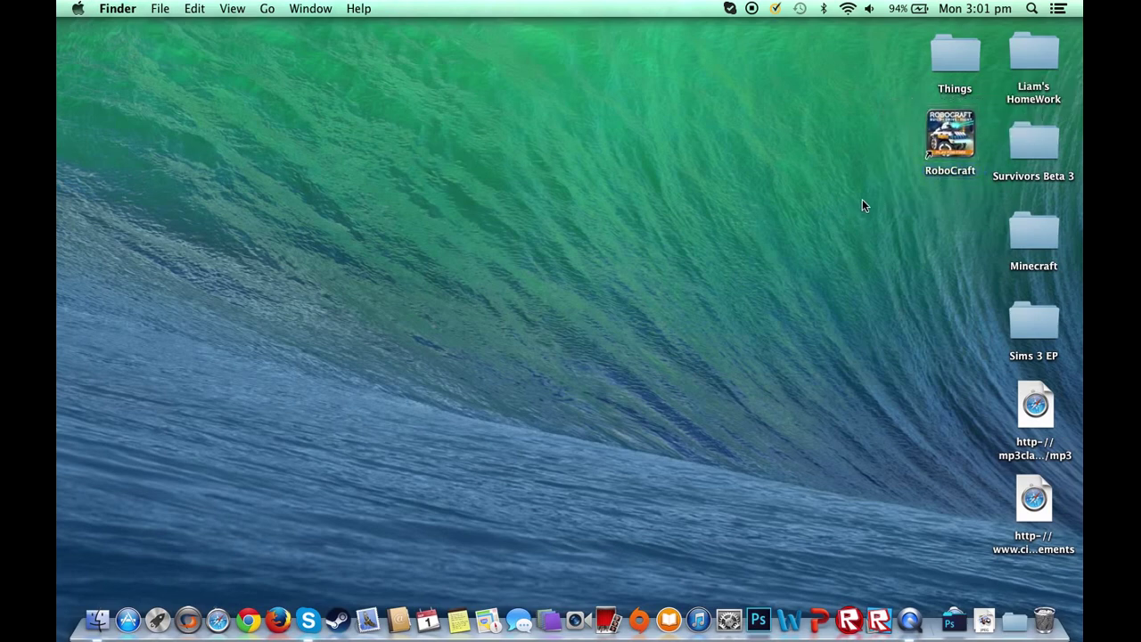
click(945, 148)
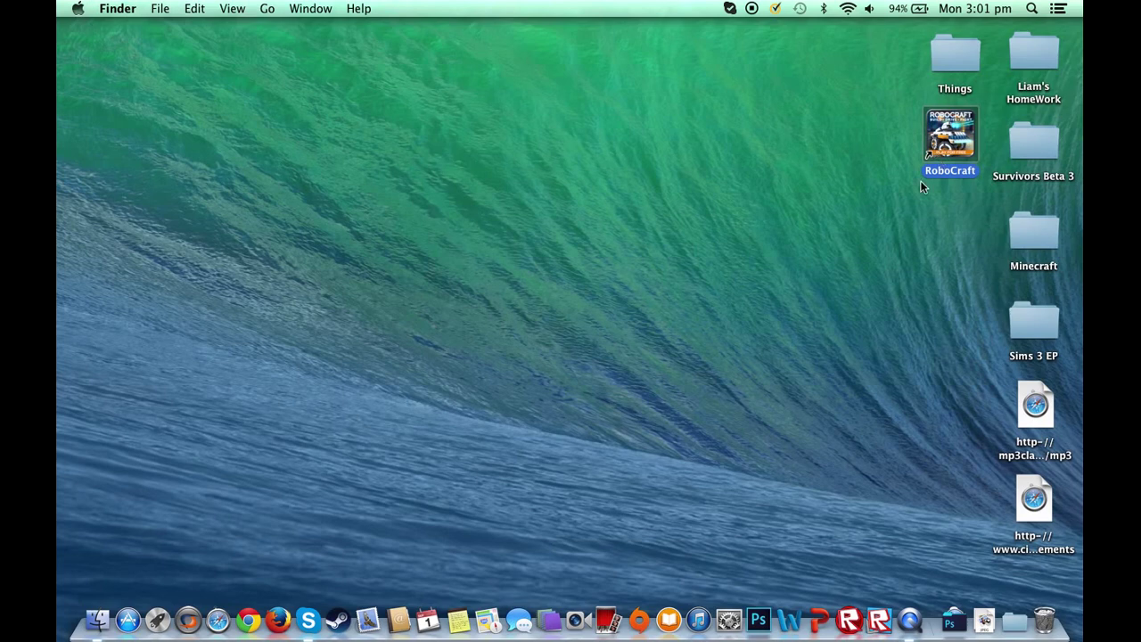
right_click(952, 144)
click(877, 150)
right_click(950, 136)
click(861, 139)
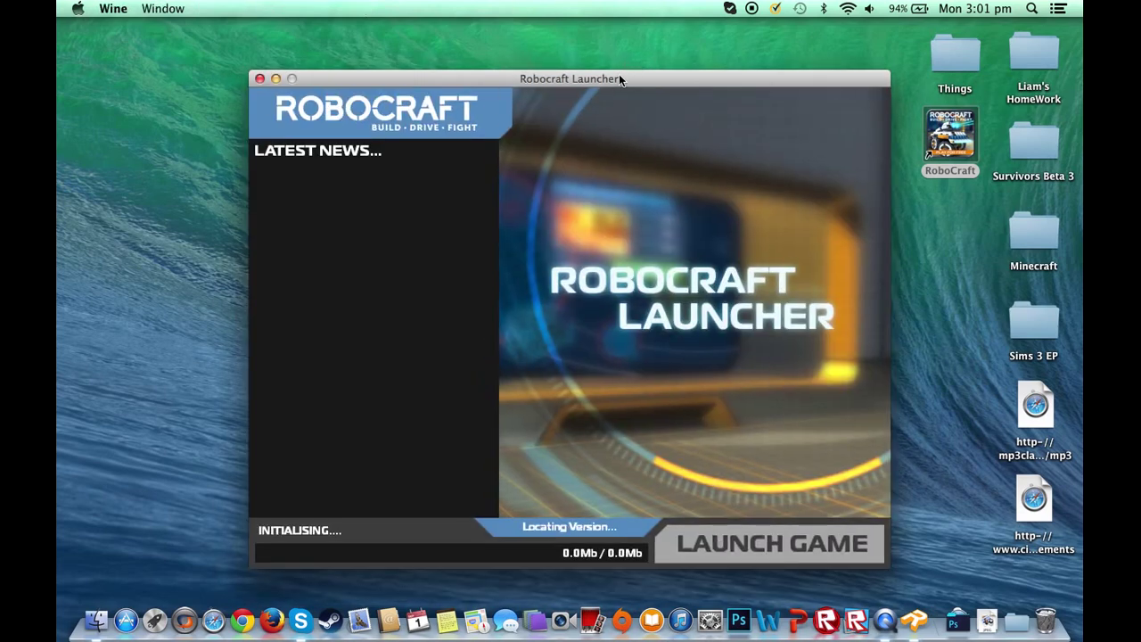
- Move the Robocraft Launcher window up and to the left
mouse_move(618, 78)
mouse_down()
mouse_move(463, 32)
mouse_move(503, 26)
mouse_move(492, 33)
mouse_move(500, 54)
mouse_up()
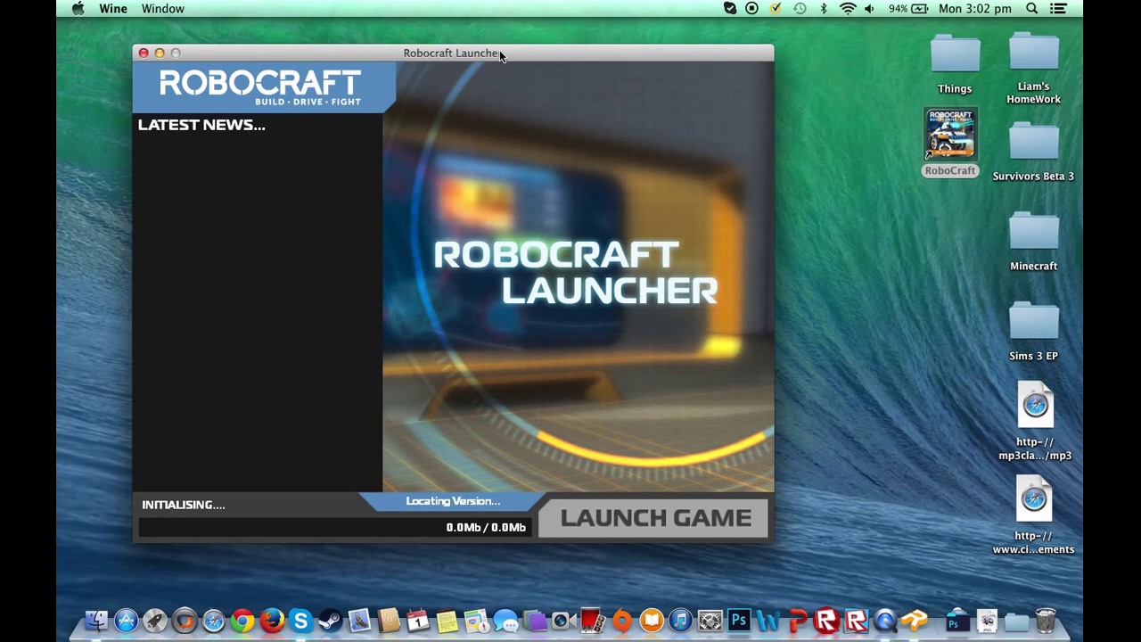
mouse_move(500, 56)
mouse_down()
mouse_move(495, 29)
mouse_move(517, 31)
mouse_move(544, 59)
mouse_move(600, 28)
mouse_move(572, 20)
mouse_move(561, 50)
mouse_move(595, 40)
mouse_up()
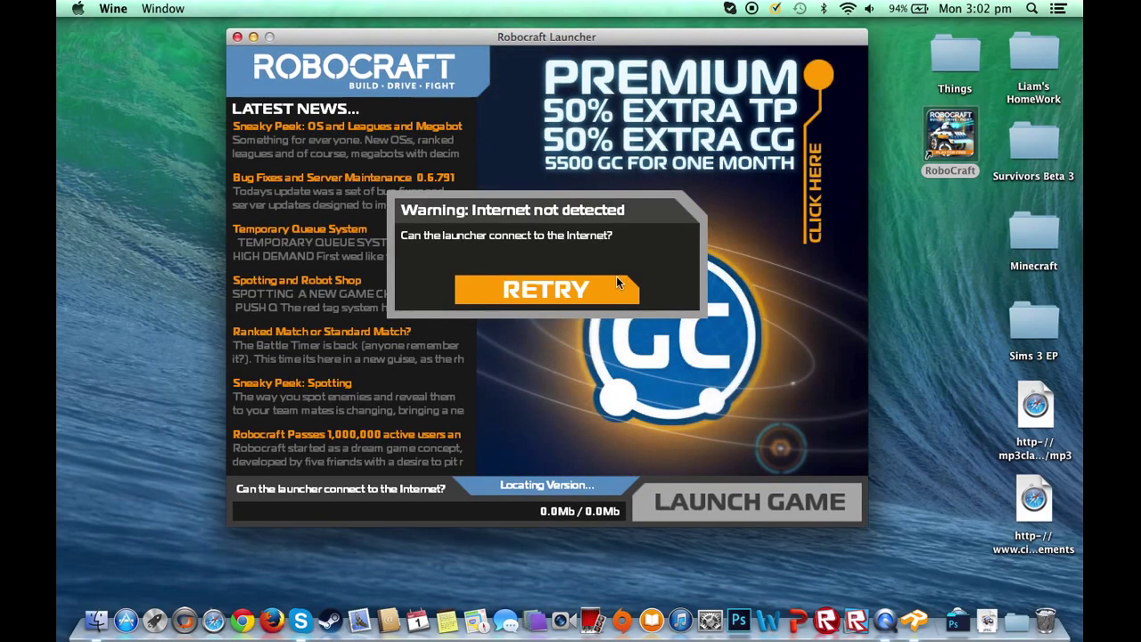
- Retry the internet connection and let the file check finish at version 0.6.791
click(576, 283)
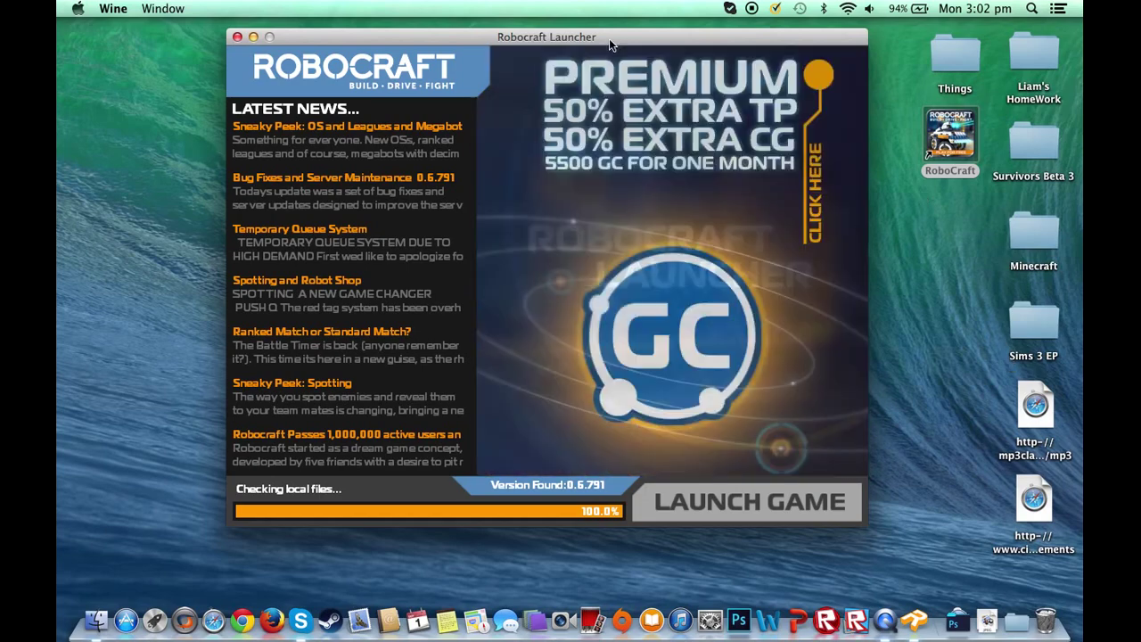
mouse_move(609, 38)
mouse_down()
mouse_move(587, 17)
mouse_move(597, 49)
mouse_up()
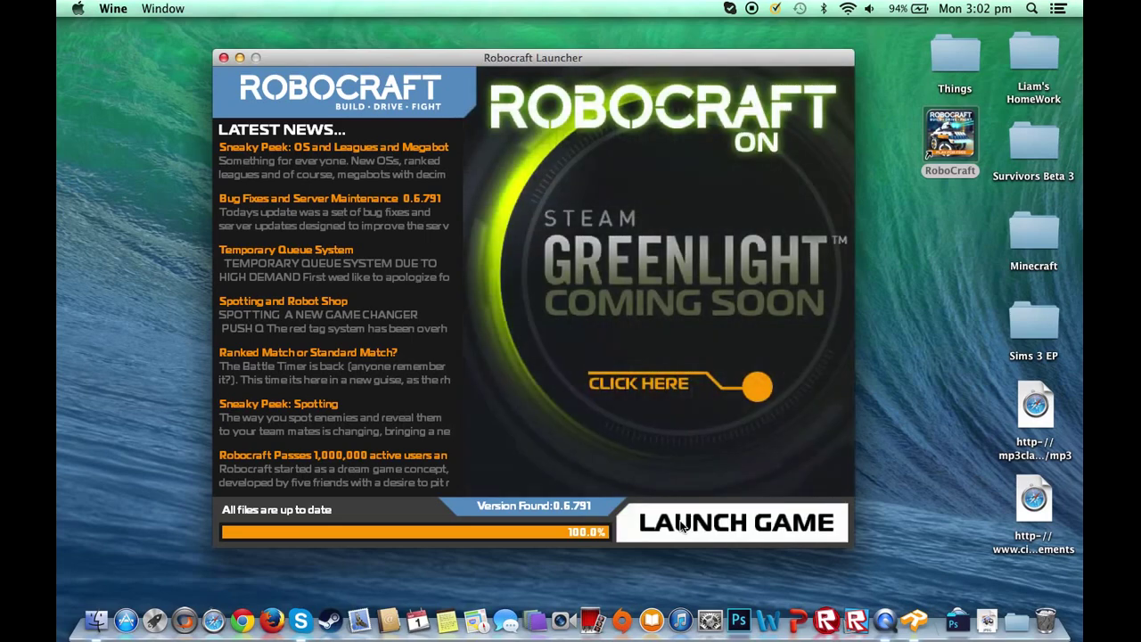
- Launch the game from Robocraft Launcher and wait for the login screen
click(679, 524)
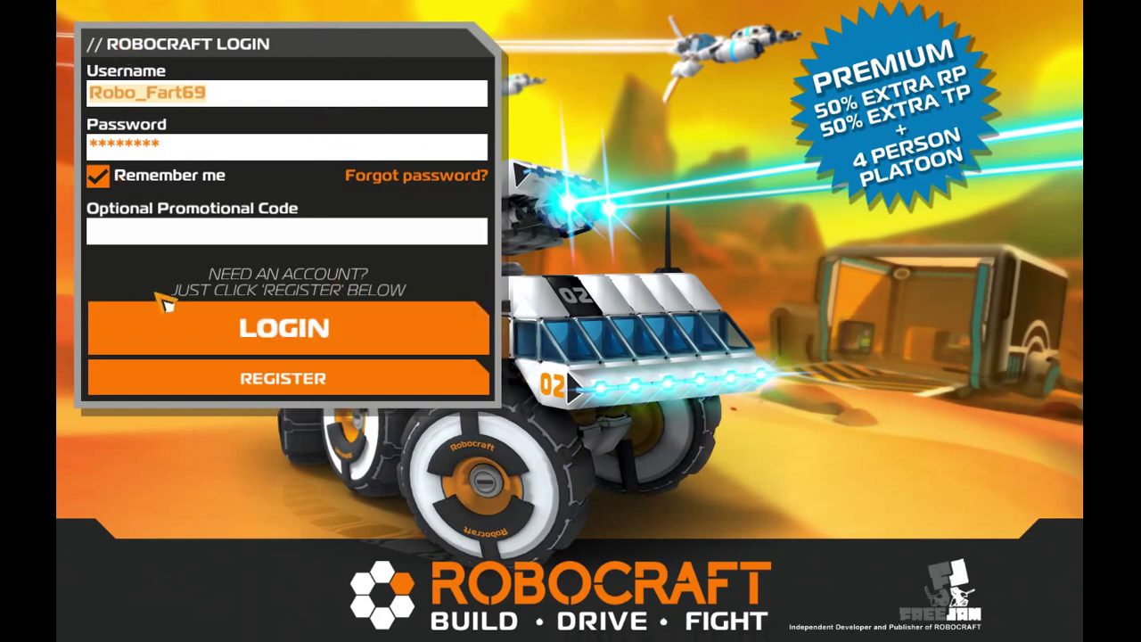
- Submit the pre-filled login to enter the garage with the wheeled robot
click(254, 349)
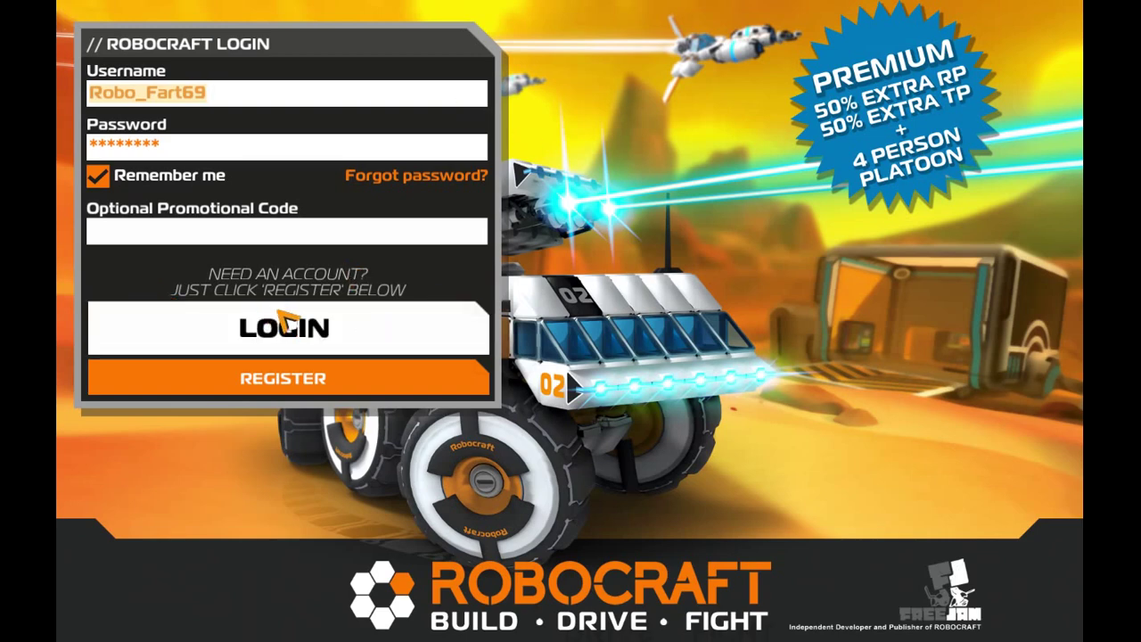
click(266, 337)
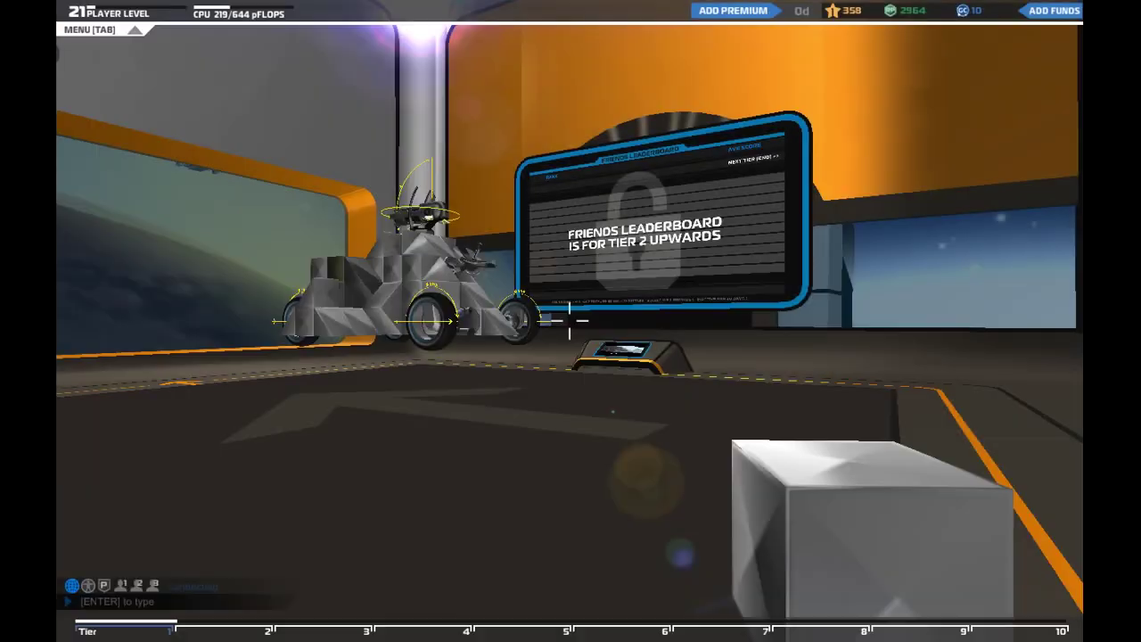
- Walk forward through the garage, then bring up the Pause Menu
key(w)
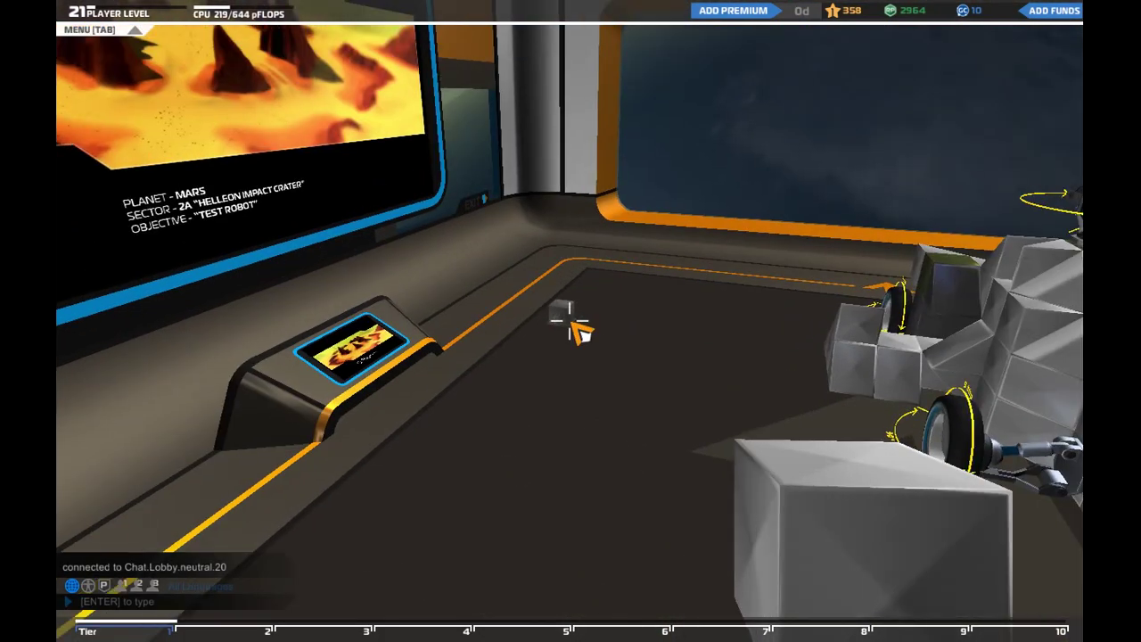
key(Escape)
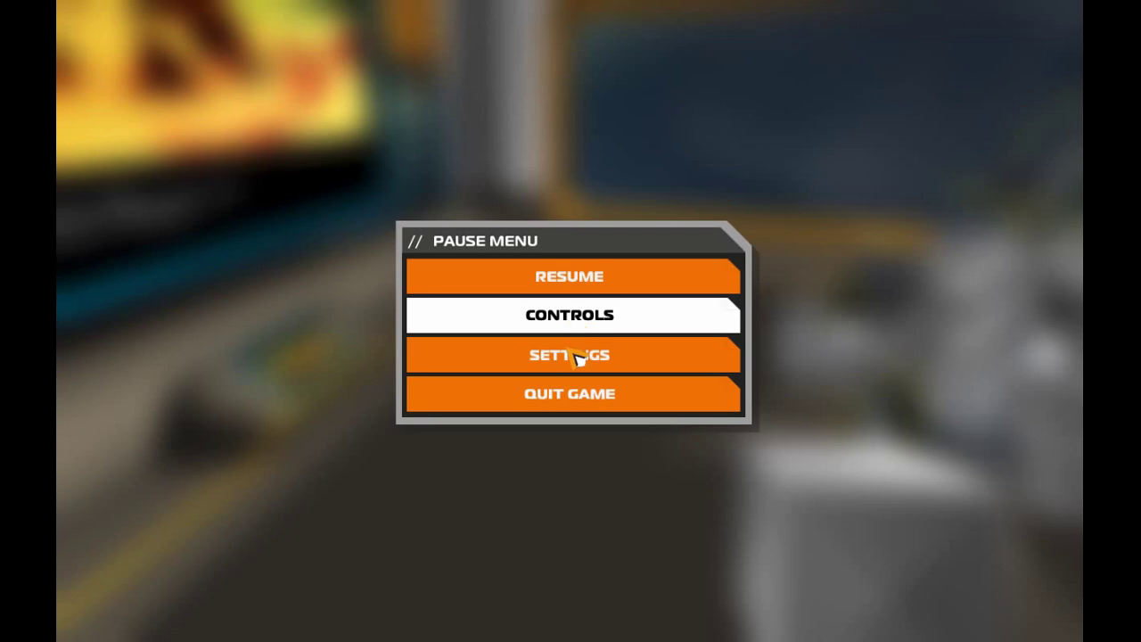
- Resume briefly, re-pause, then quit with QUIT GAME and confirm EXIT GAME
click(624, 278)
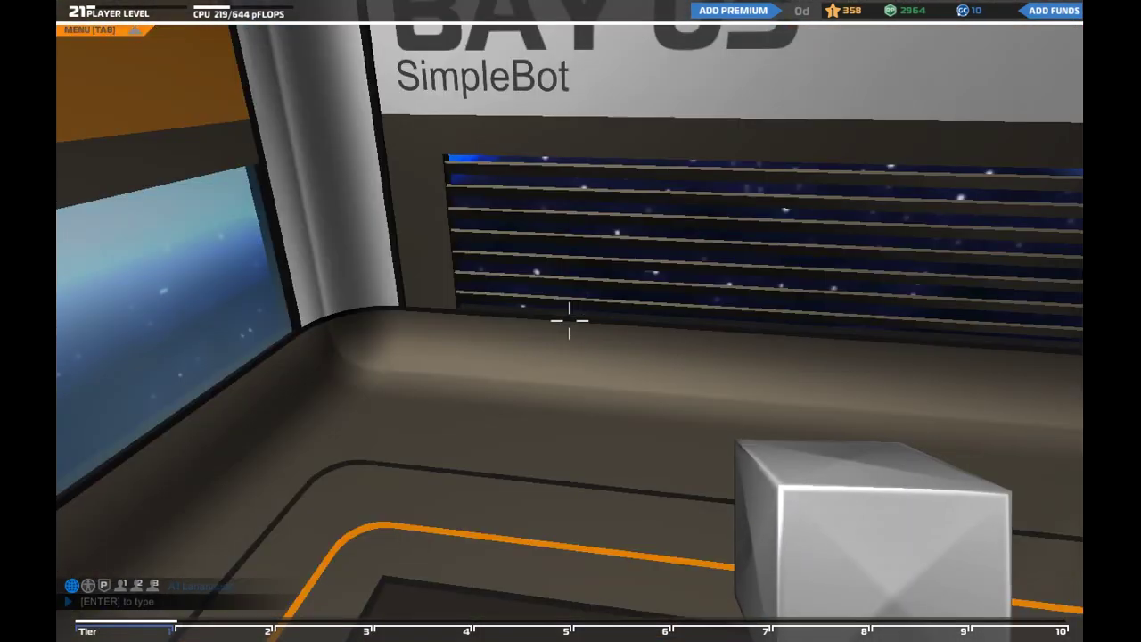
key(Escape)
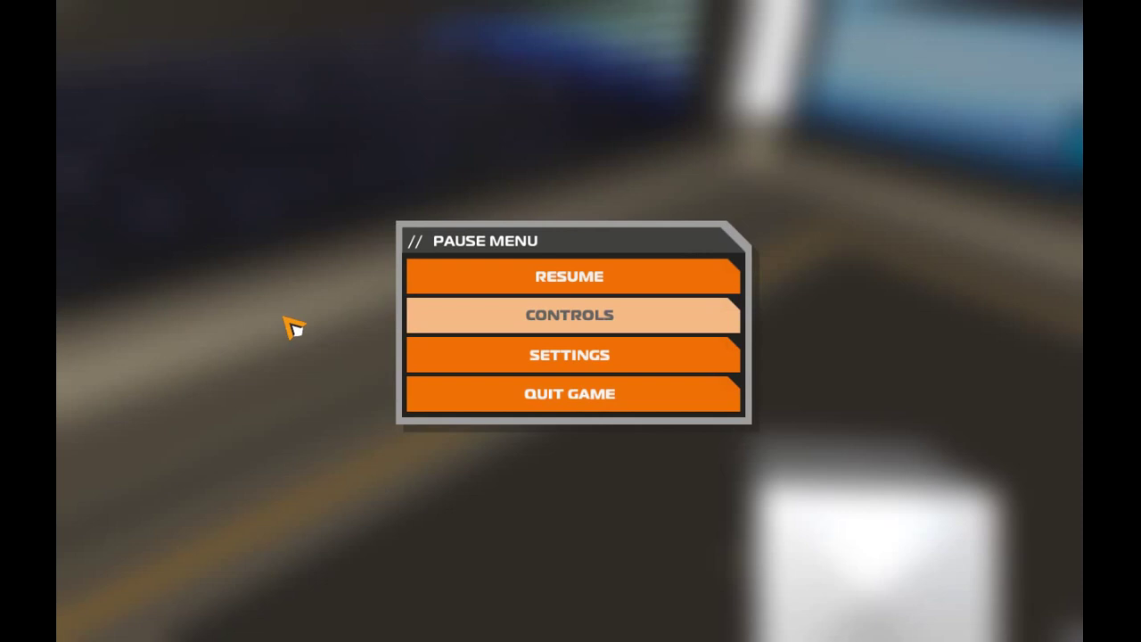
click(576, 401)
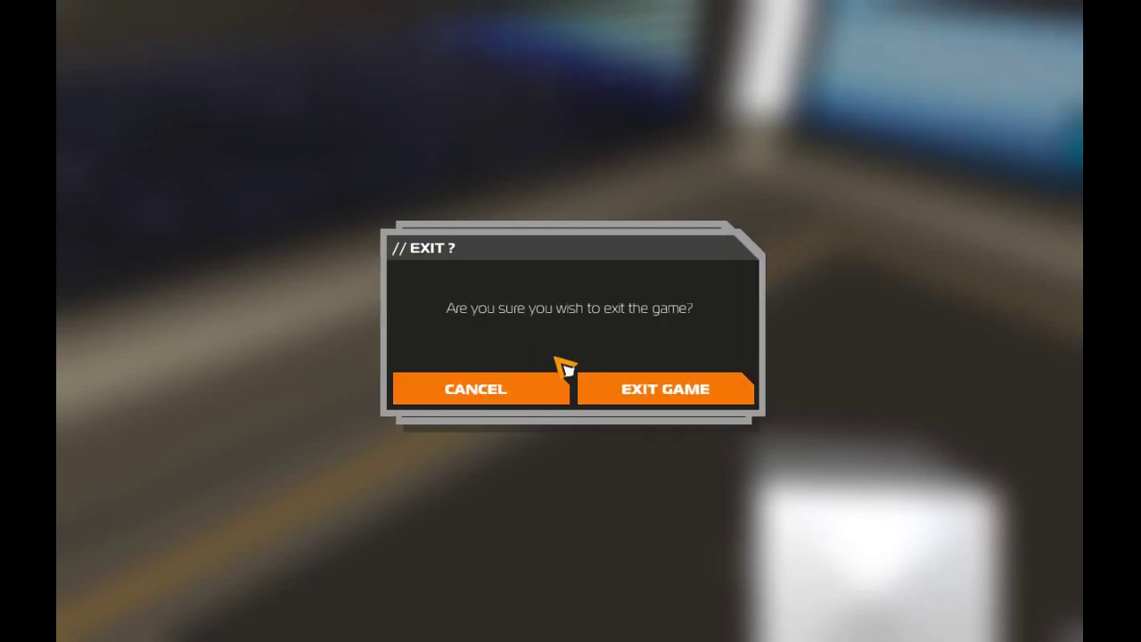
click(614, 379)
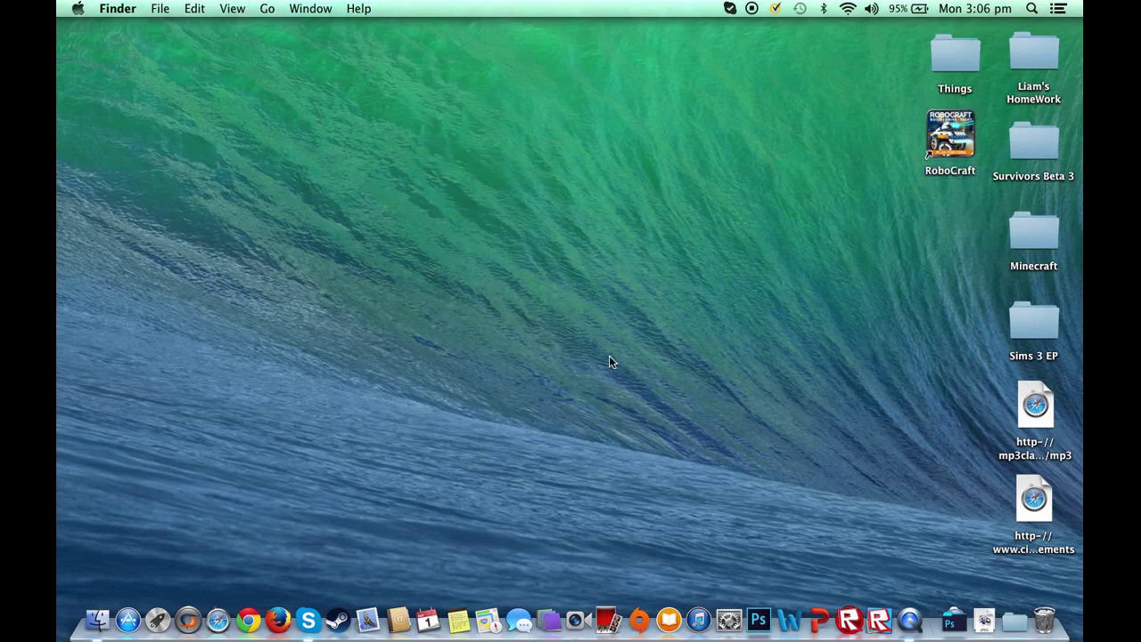